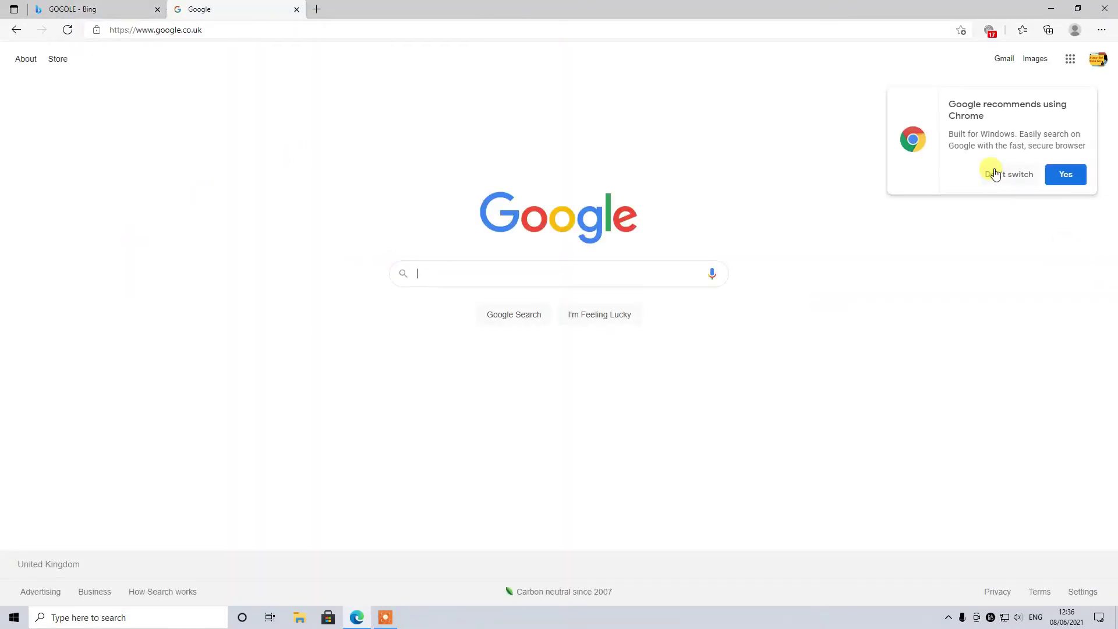
Dismiss Edge's browser-switch prompt and search Google for 'INTERNET ARCHIVES'
left_click(993, 174)
left_click(553, 282)
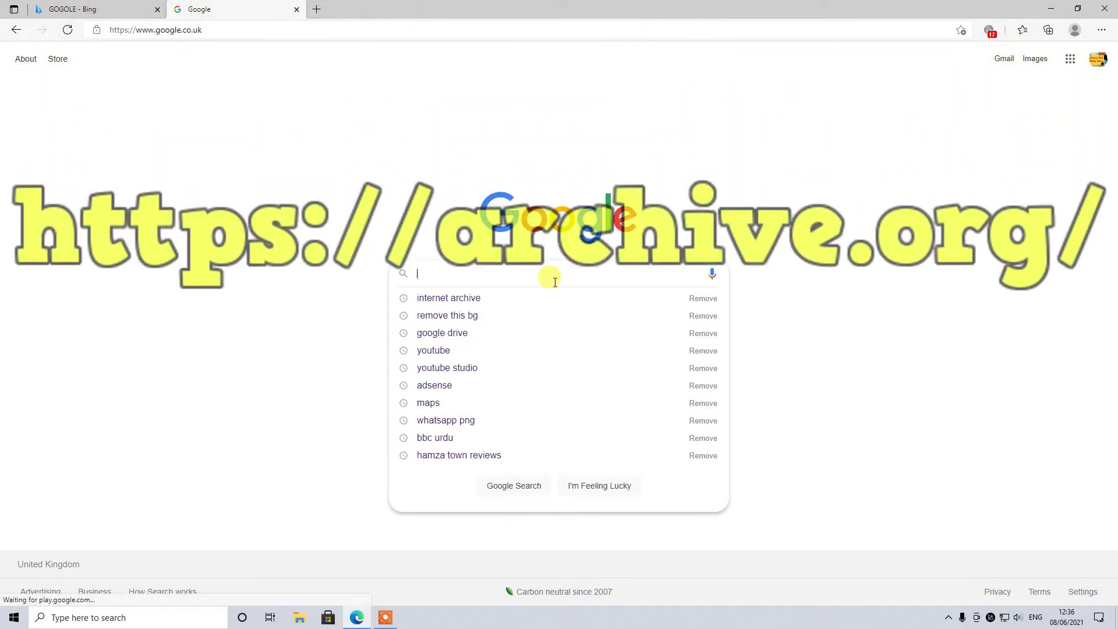
type("INTERNE")
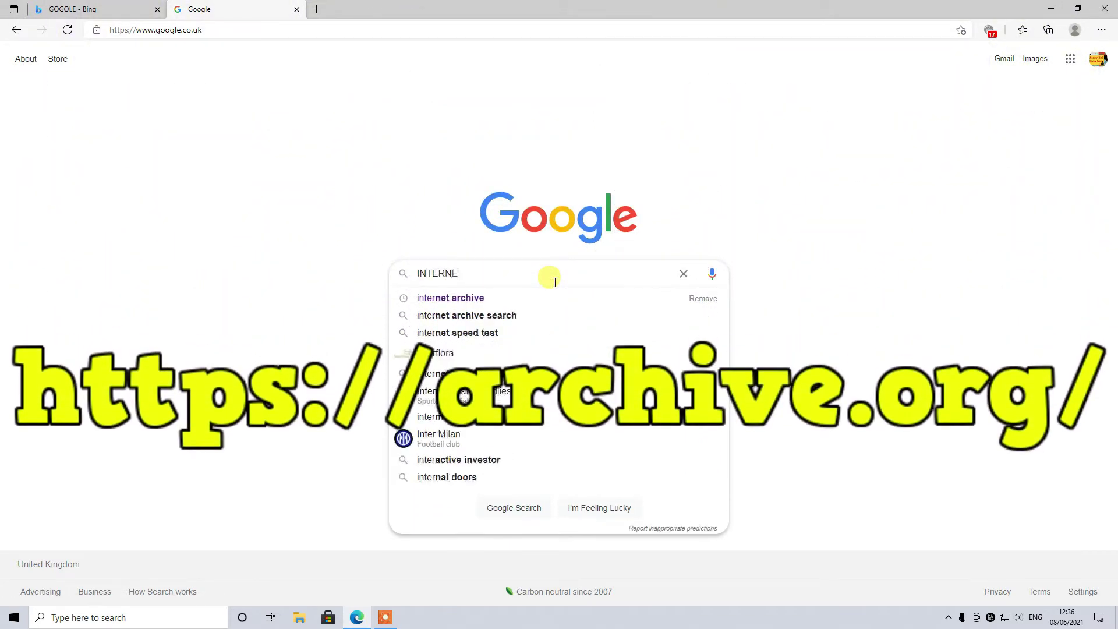
type("T ARCHIVES")
key("Return")
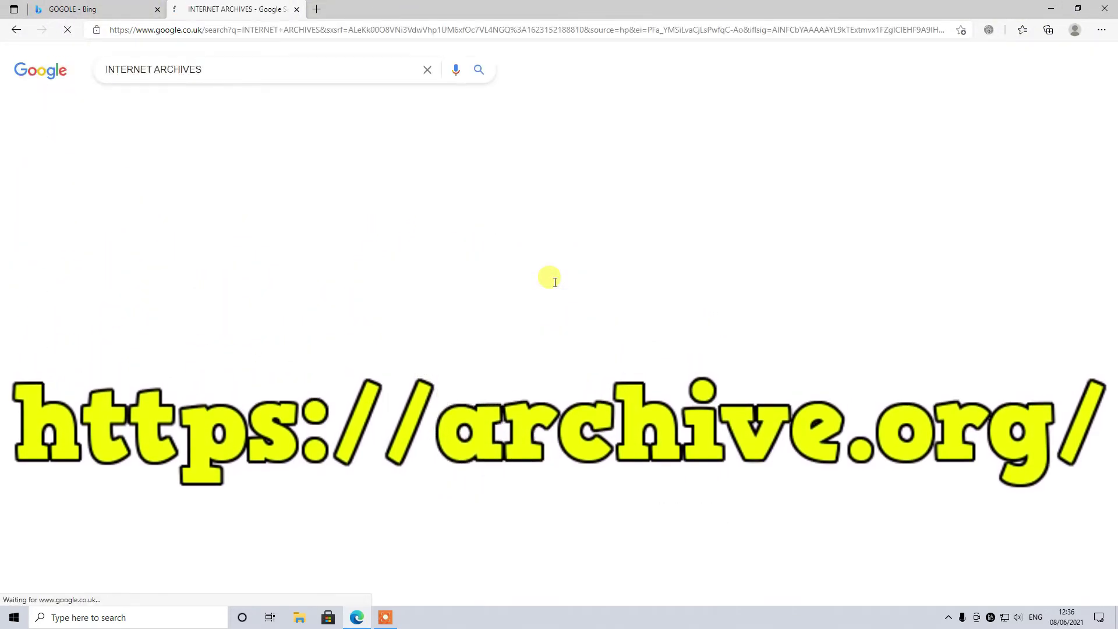
Open archive.org from the results and search it for 'WINDOWS 7 ISO ALL IN 1'
left_click(156, 170)
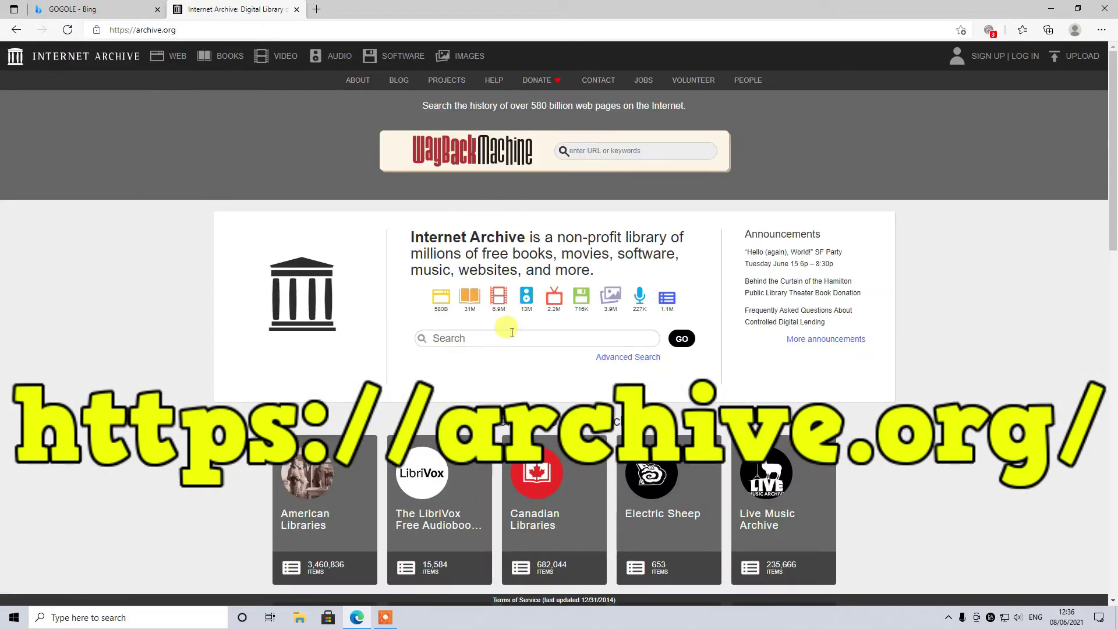
left_click(512, 333)
type("WIONDOWS")
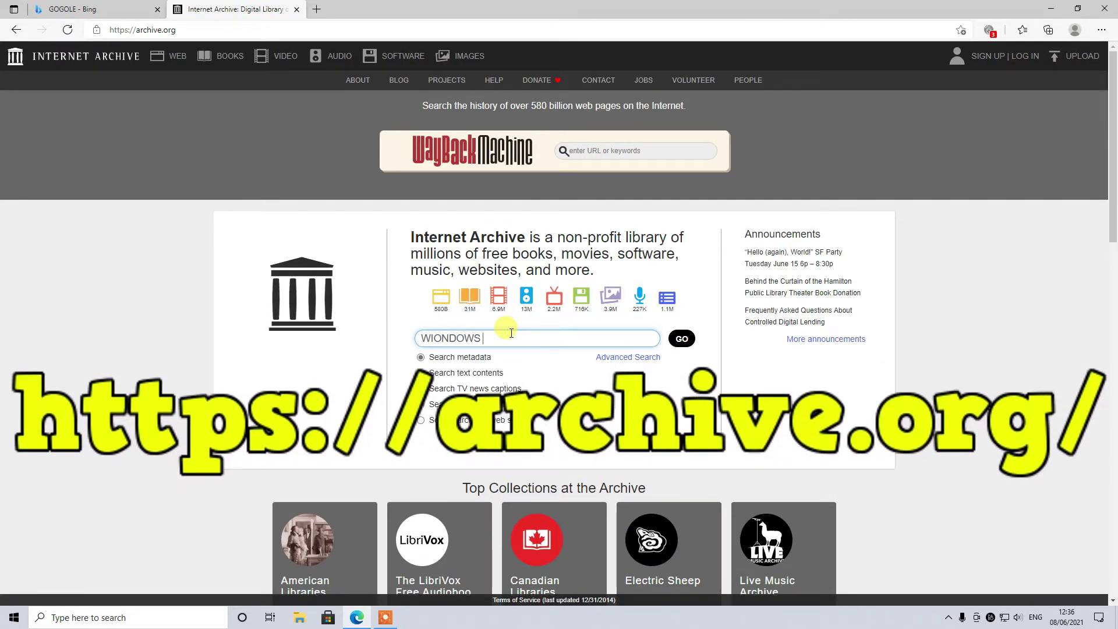
key("ctrl+a")
type("WI")
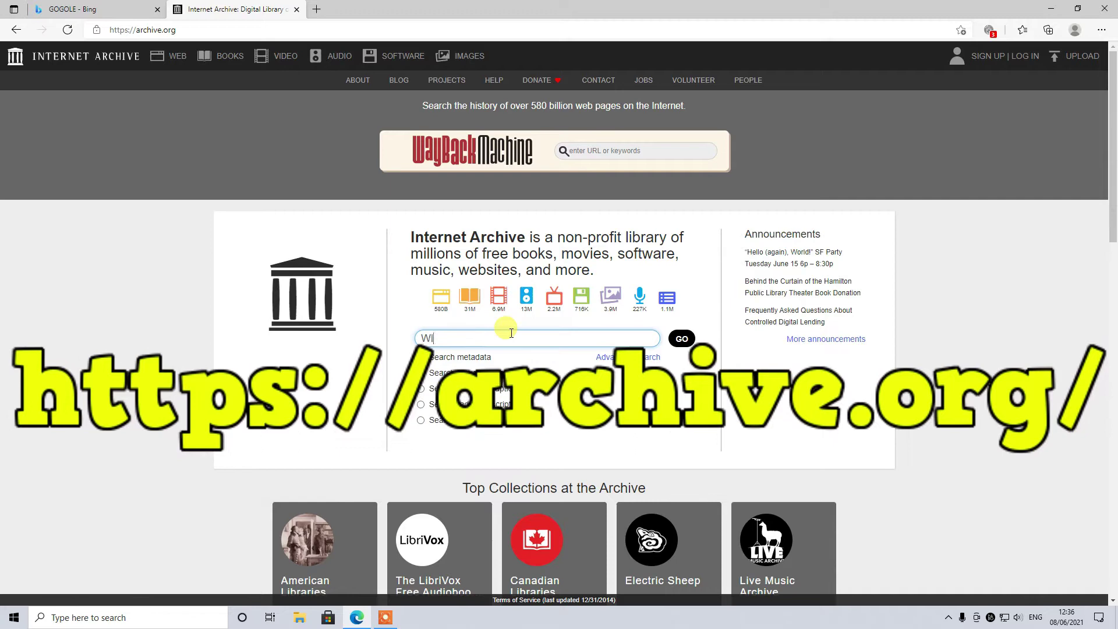
type("NDOWS 7 ISO ALL IN 1")
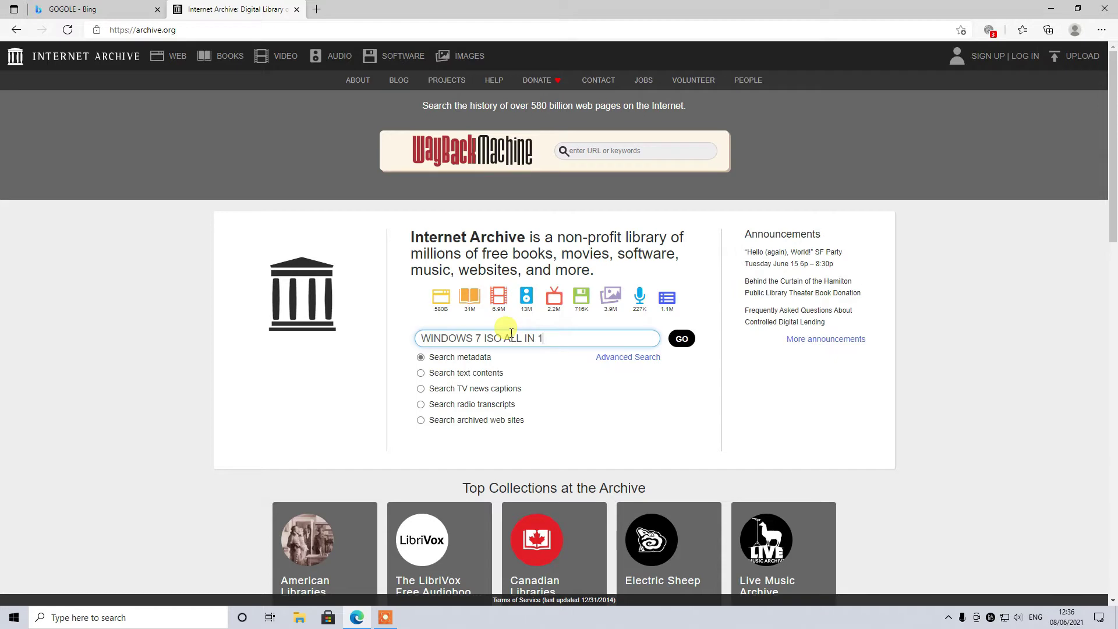
key("Return")
left_click(683, 340)
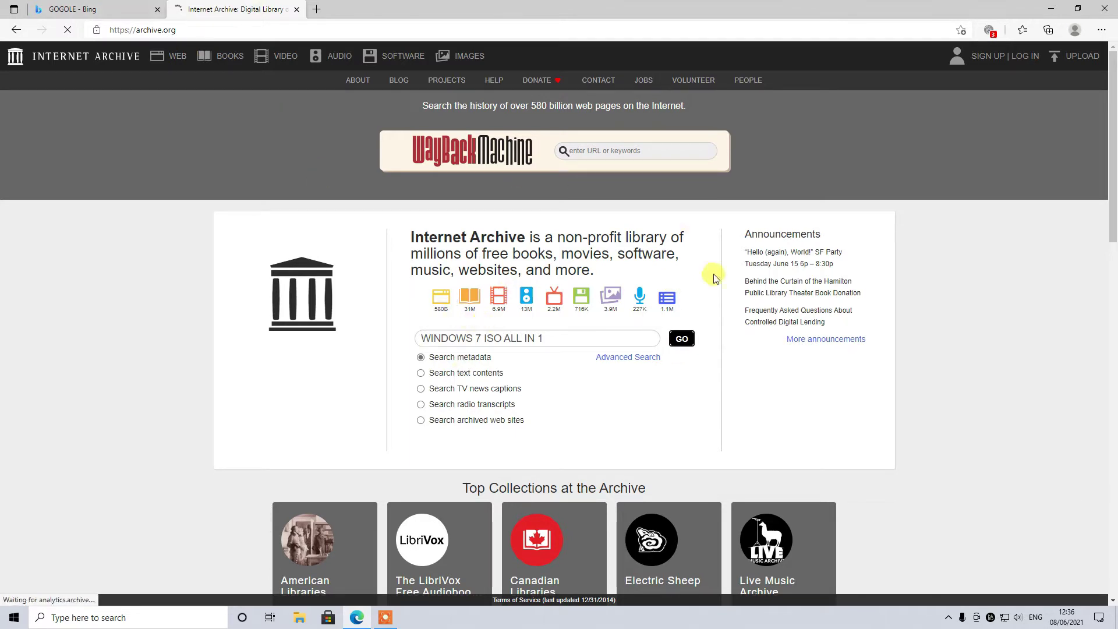
left_click(685, 341)
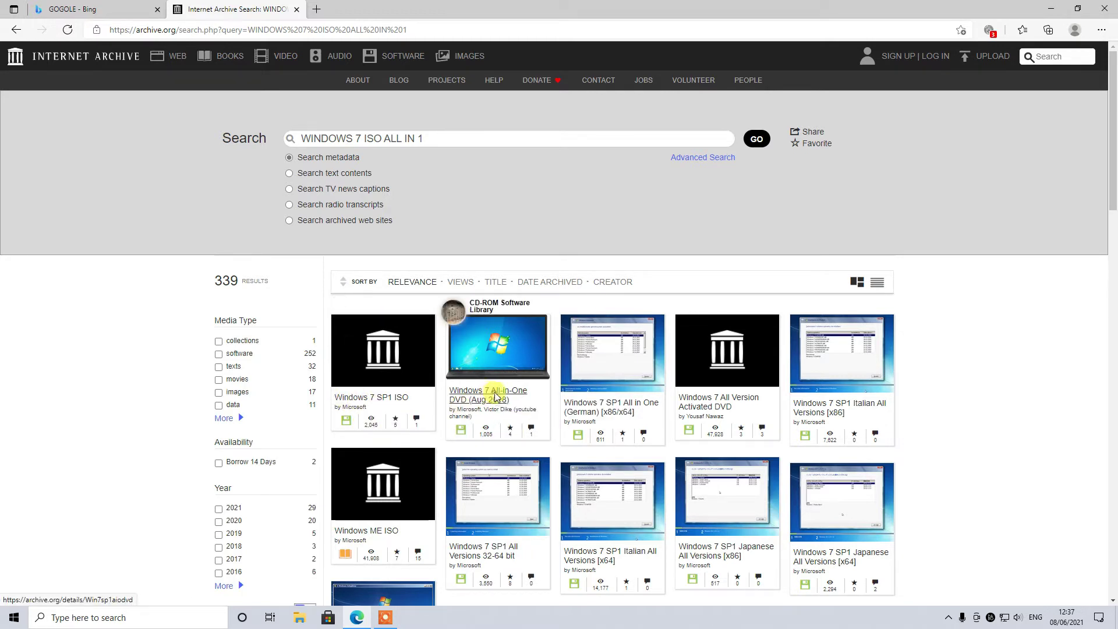
Open the Windows 7 All-in-One DVD (Aug 2018) item and download its 4.3 GB ISO image
left_click(496, 397)
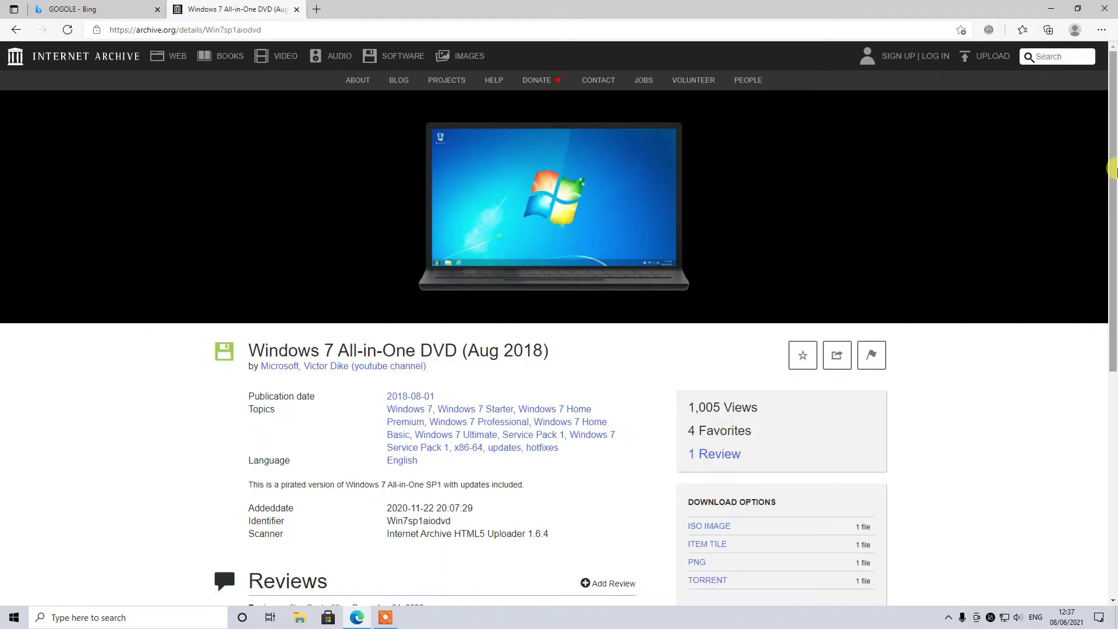
scroll(1112, 180, "down", 2)
left_click_drag(1112, 215, 1112, 251)
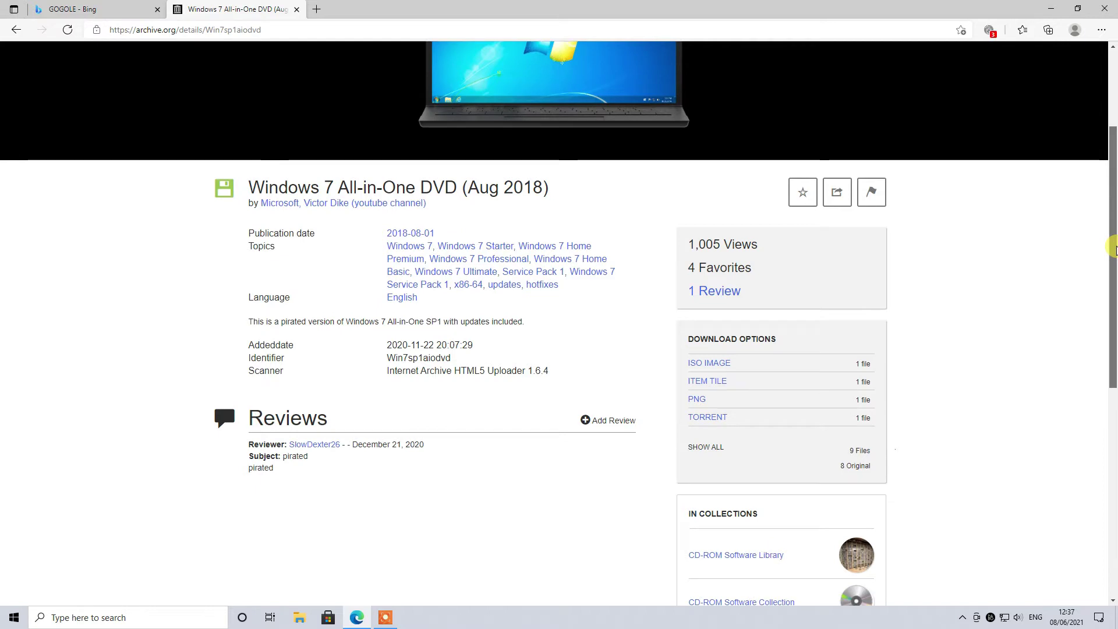
mouse_move(1113, 251)
left_mouse_down()
mouse_move(1112, 346)
mouse_move(1113, 267)
left_mouse_up()
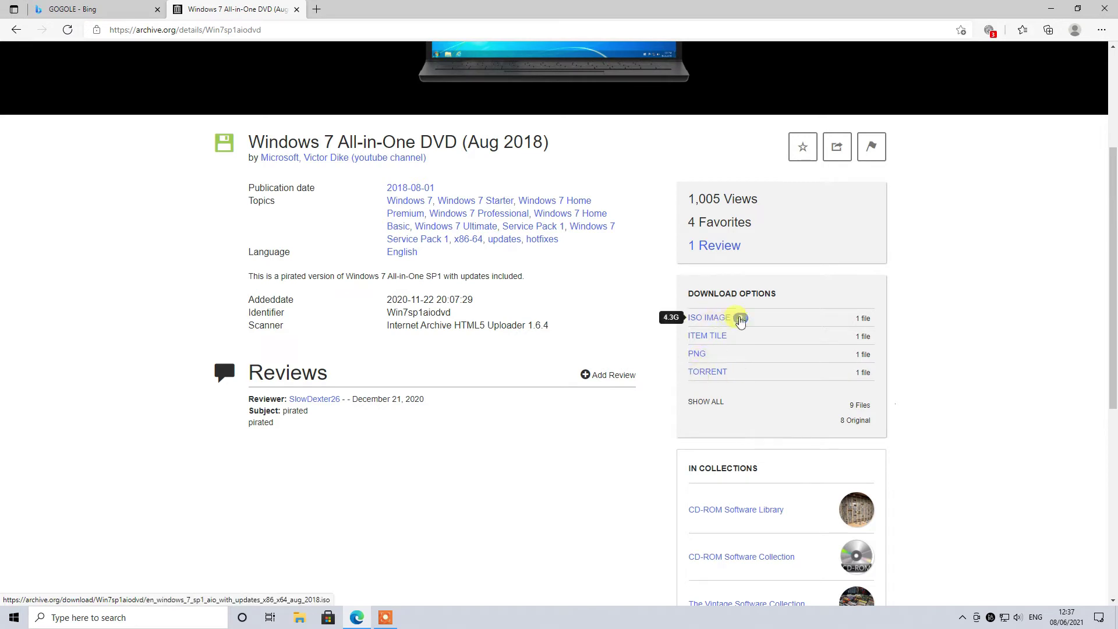
left_click(739, 321)
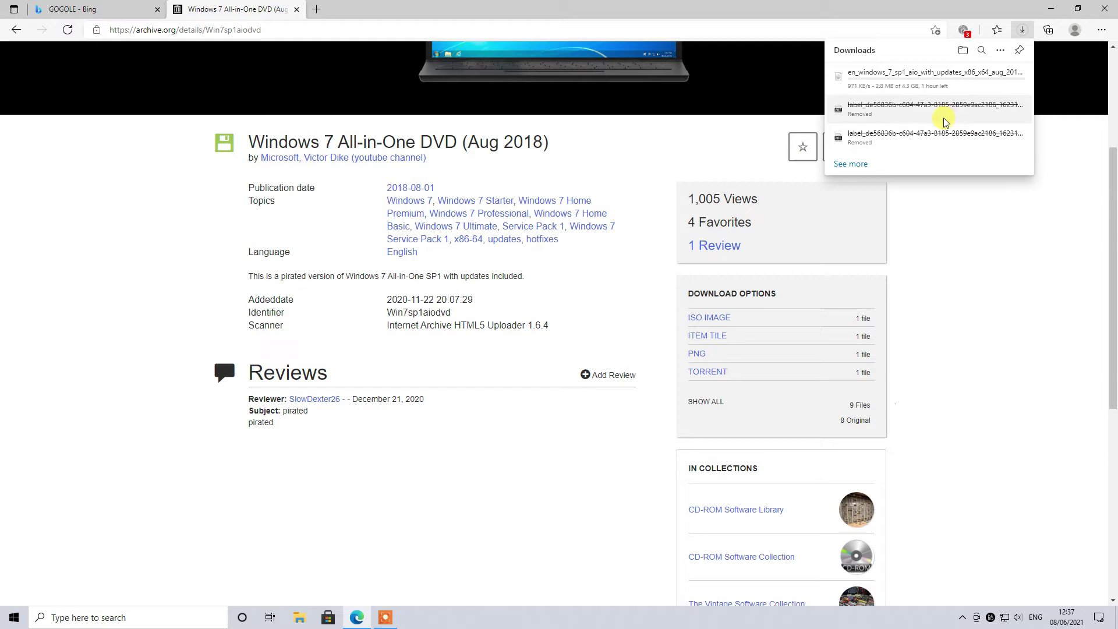
Check the ISO download progress in the Downloads flyout, about 16.1 MB of 4.3 GB
mouse_move(951, 93)
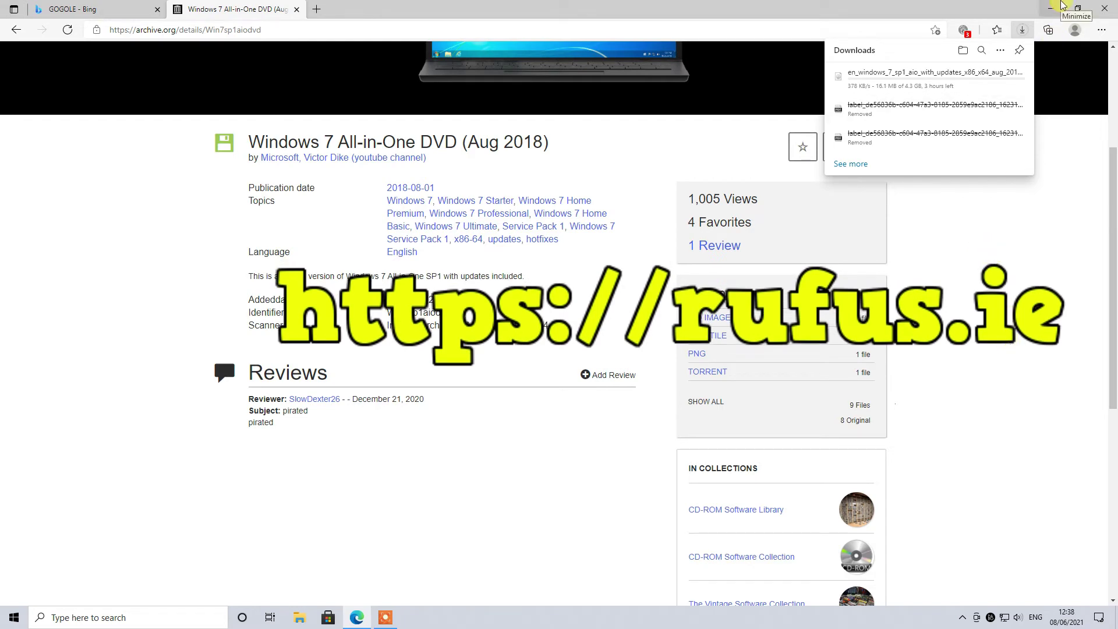
Minimize Edge, view the drives in This PC, and launch Rufus 3.14 by searching 'rufu'
left_click(1061, 6)
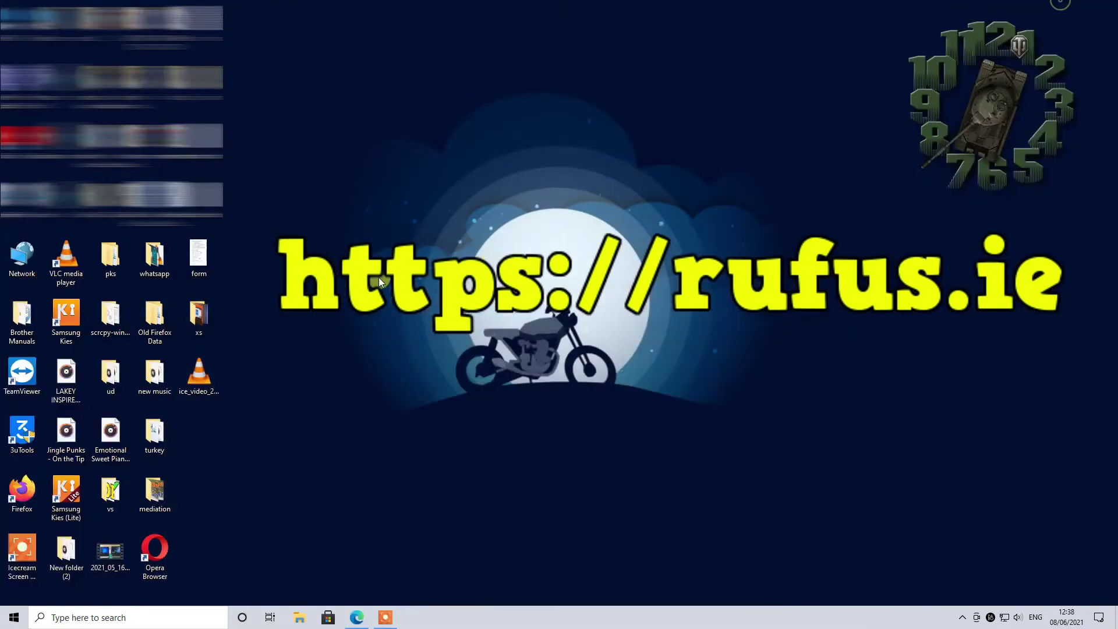
left_click(300, 617)
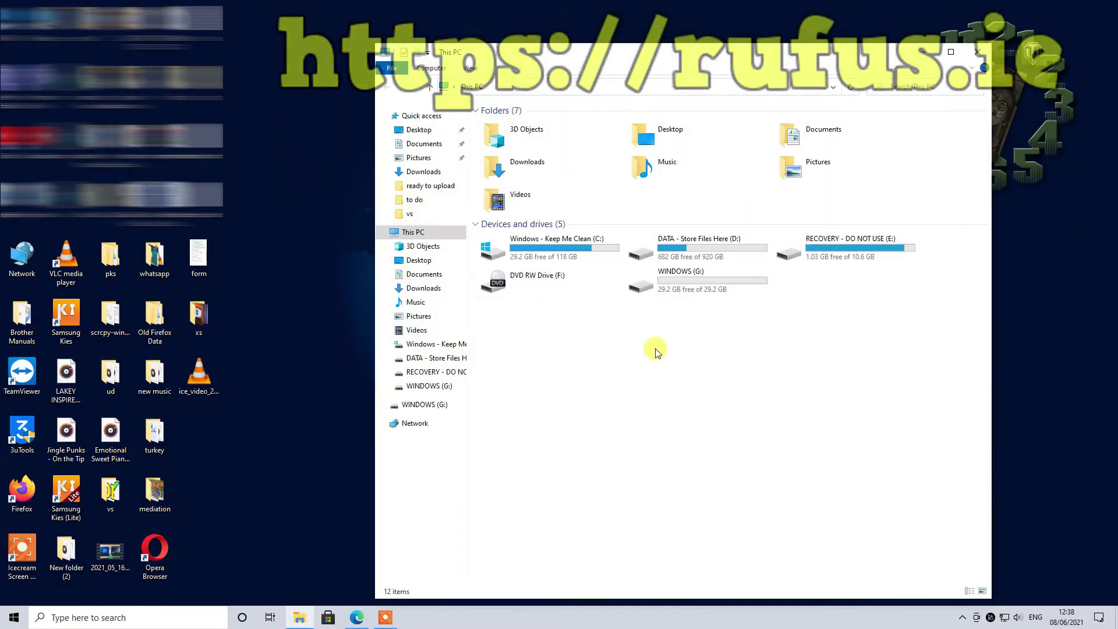
left_click(150, 618)
type("rufus")
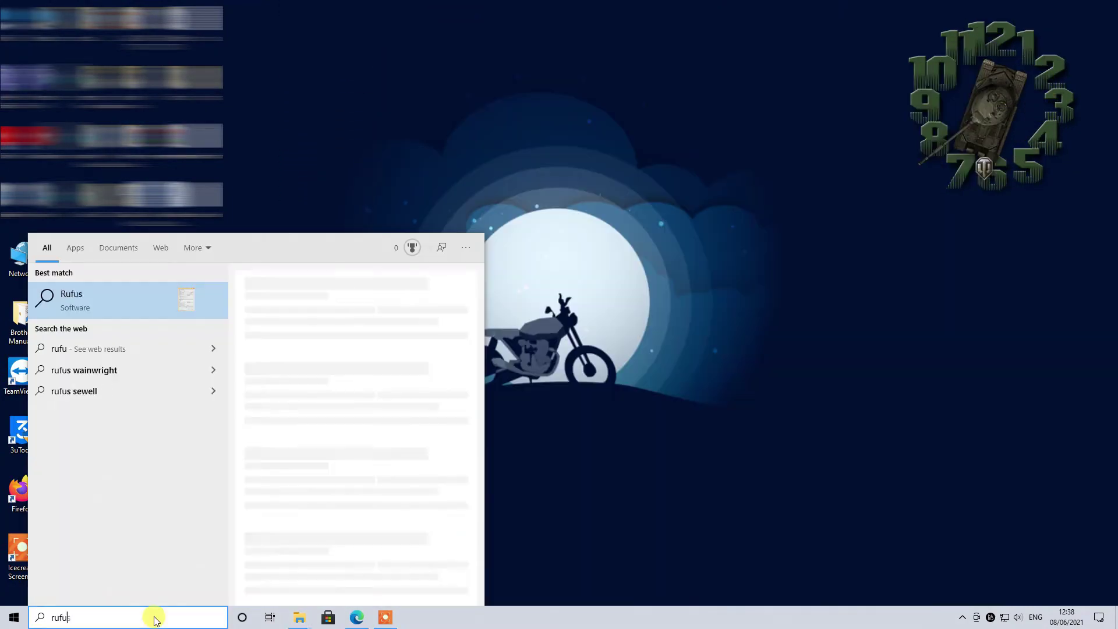
key("Return")
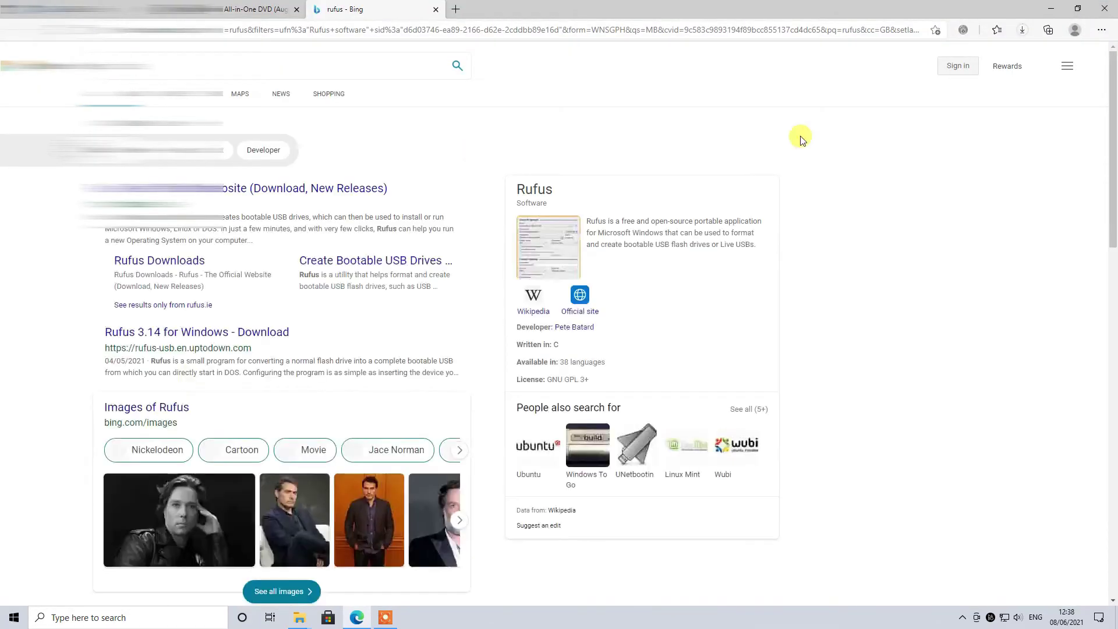
left_click(1052, 9)
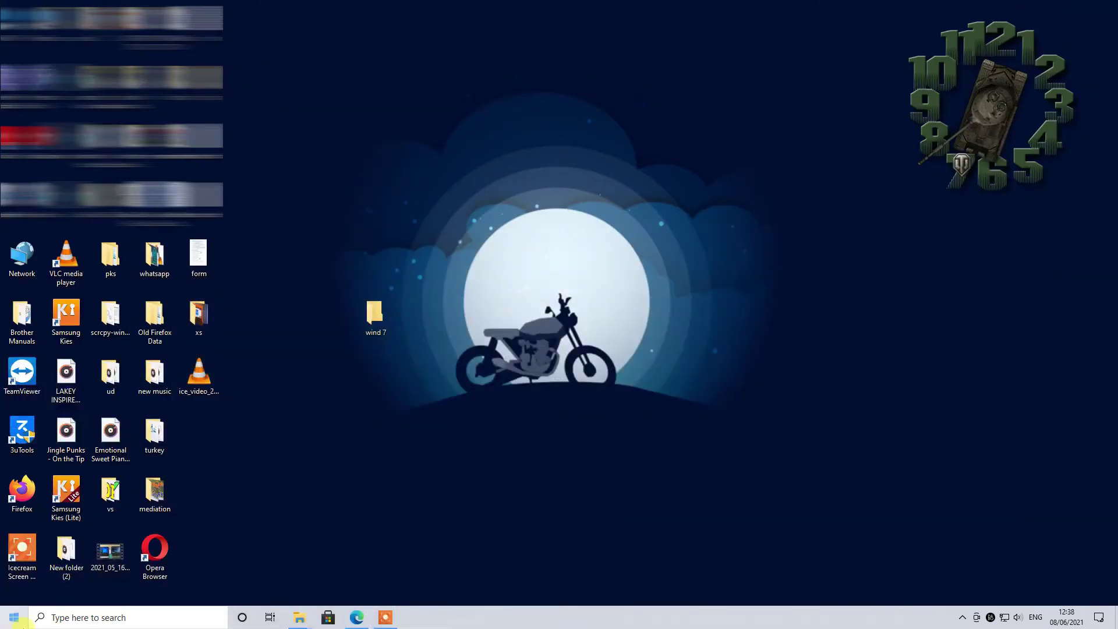
left_click(154, 618)
type("rufu")
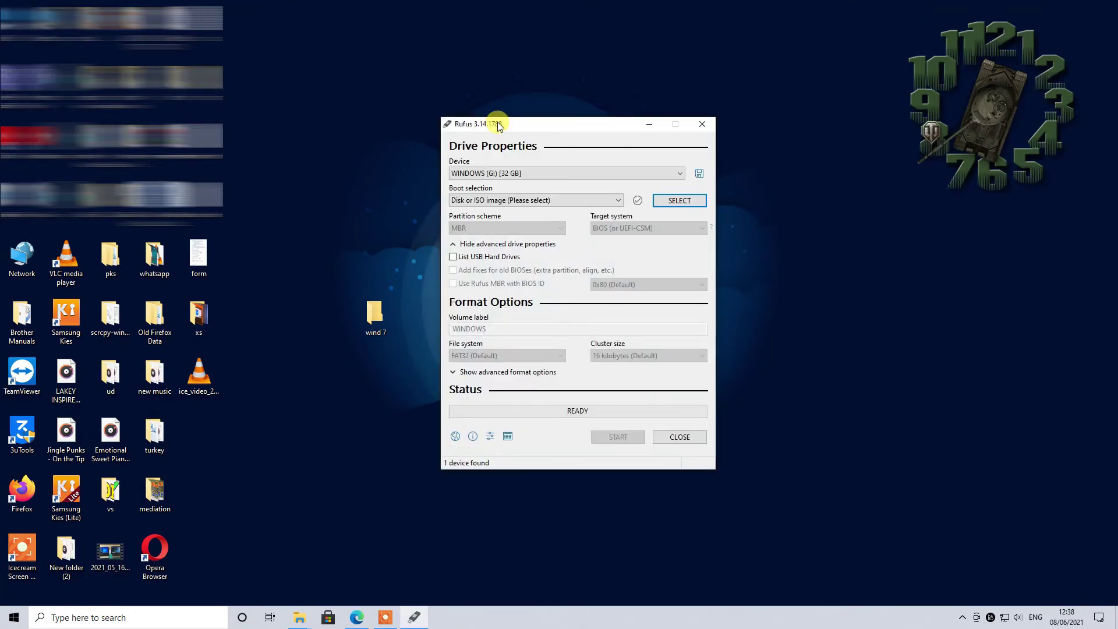
Open the empty WINDOWS (G:) drive in a maximized File Explorer window
key("super+e")
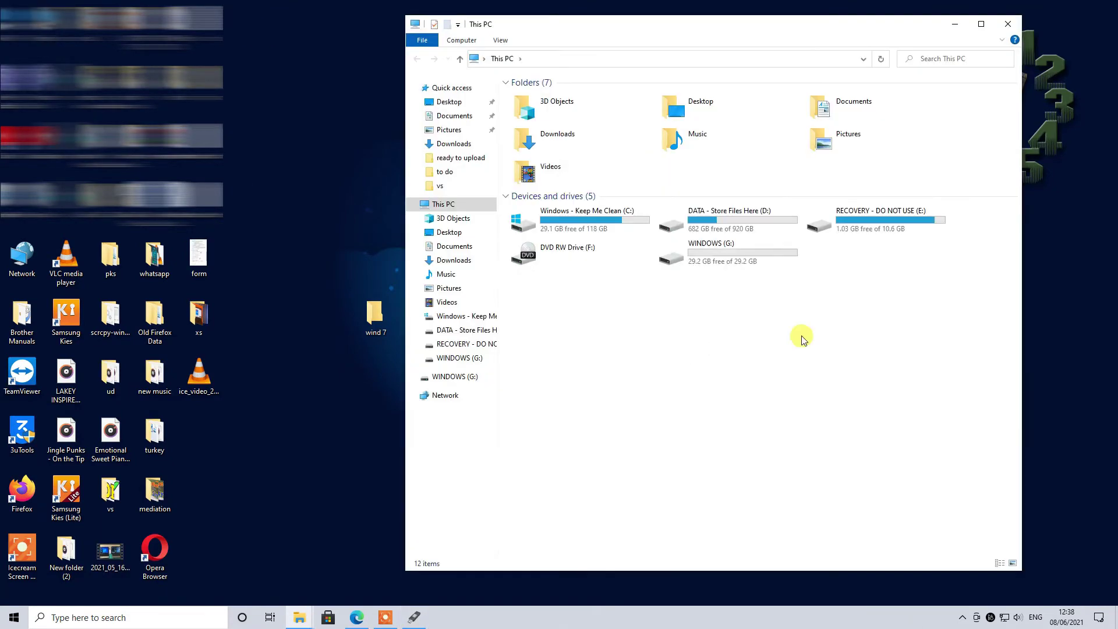
left_click(755, 261)
double_click(755, 261)
double_click(723, 25)
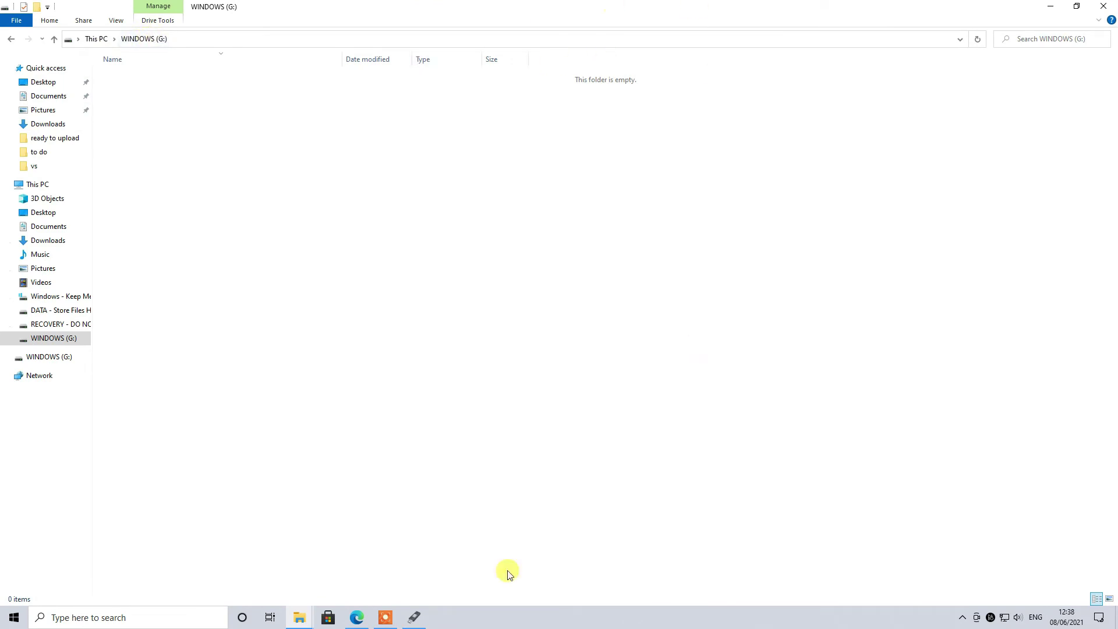
Bring Rufus forward and set Boot selection to 'Disk or ISO image'
left_click(414, 617)
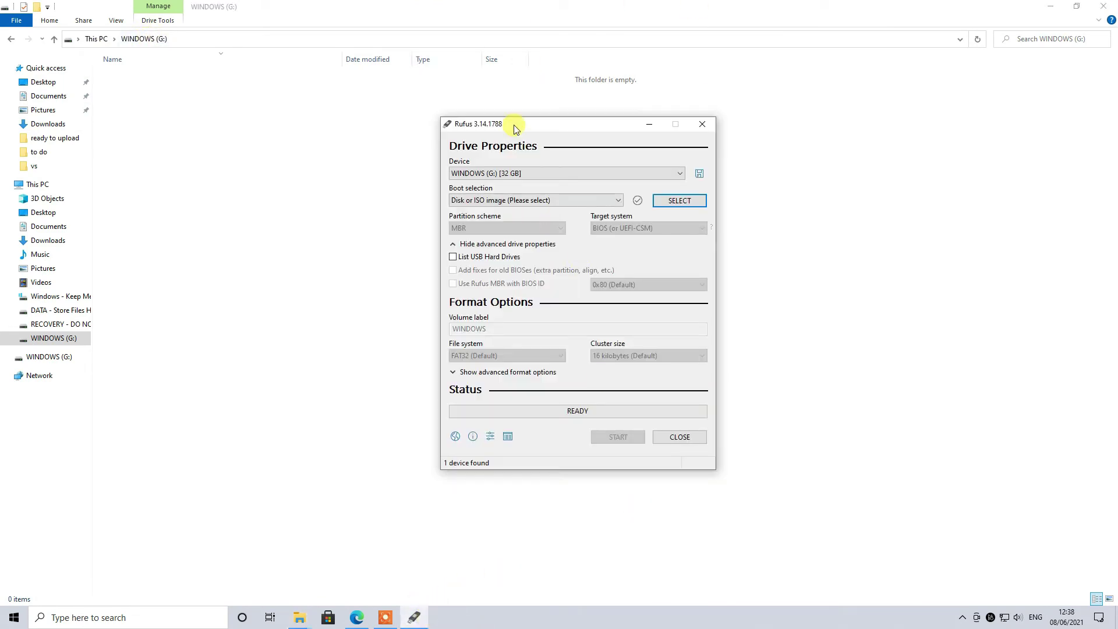
left_click_drag(511, 120, 673, 132)
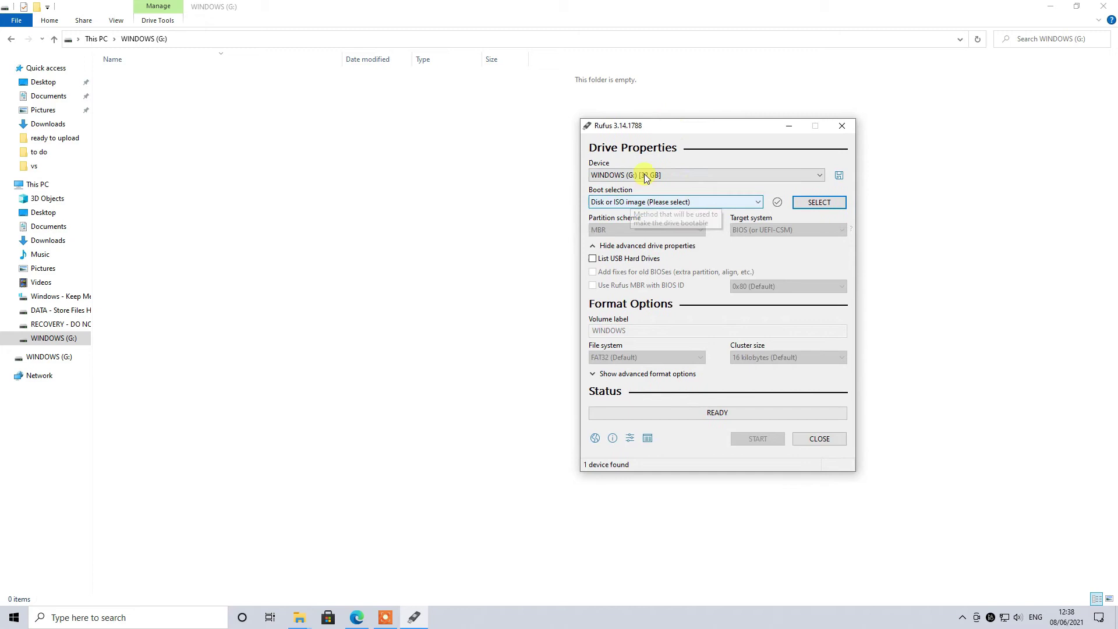
left_click(644, 202)
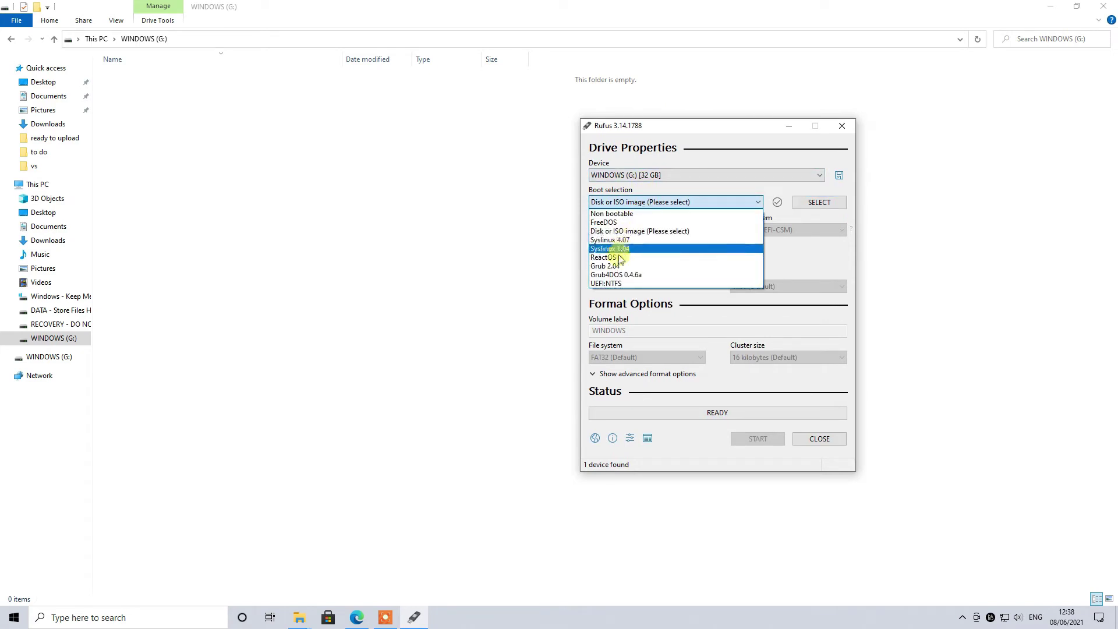
left_click(616, 233)
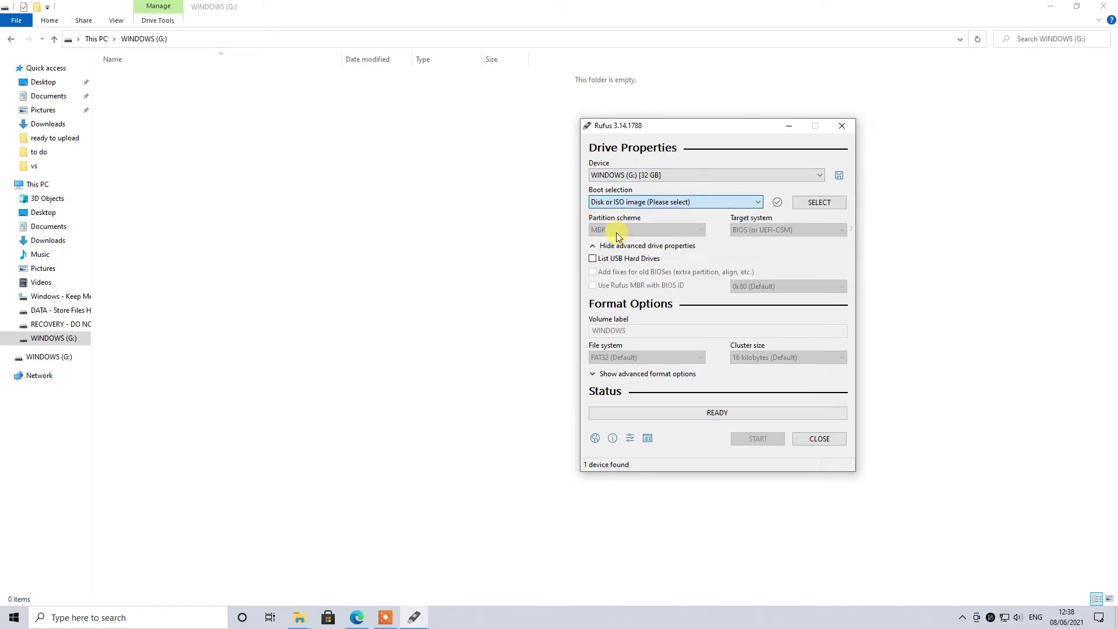
Load the Windows 7 Enterprise ISO from the Desktop's wind 7 folder into Rufus
left_click(801, 206)
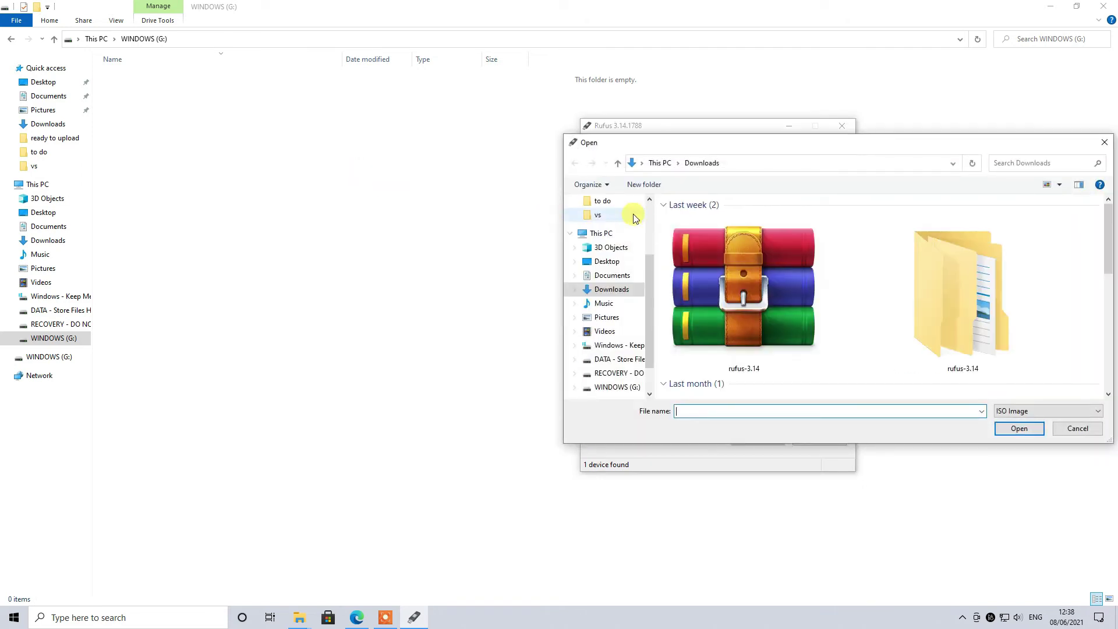
left_click(607, 264)
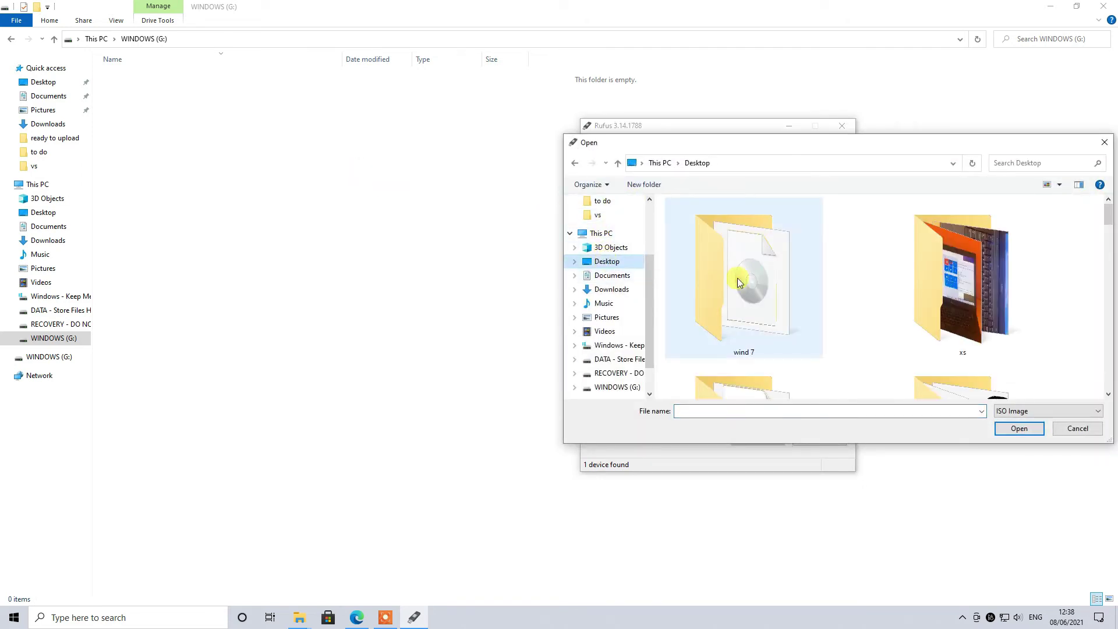
double_click(743, 286)
left_click(743, 224)
double_click(743, 224)
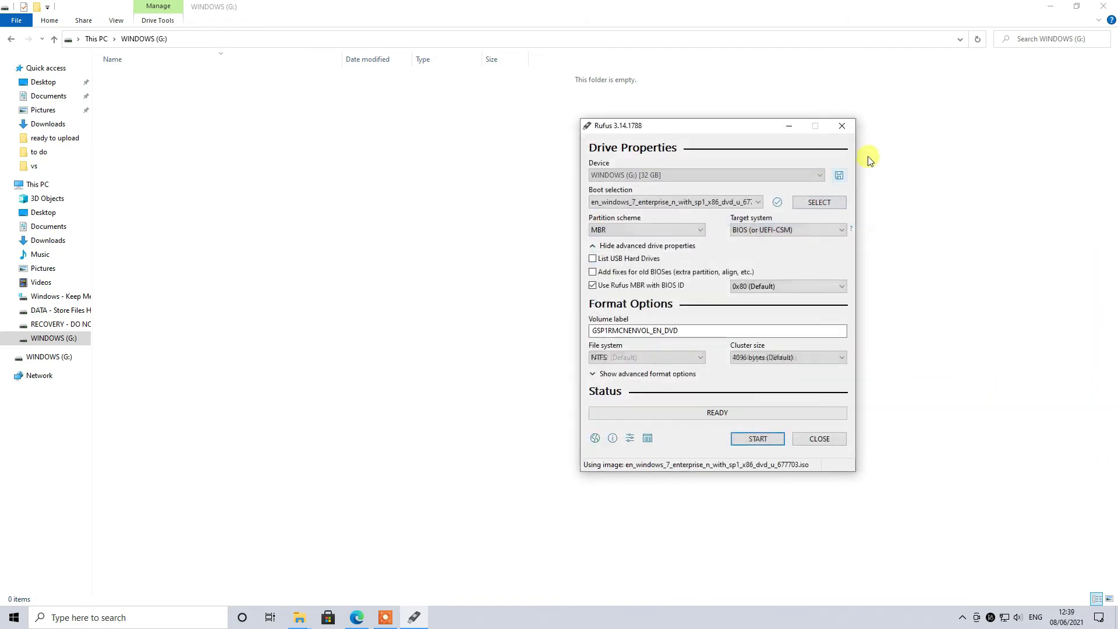
Keep BIOS (or UEFI-CSM) target system, MBR partition scheme and 0x80 BIOS ID defaults
left_click_drag(767, 127, 694, 112)
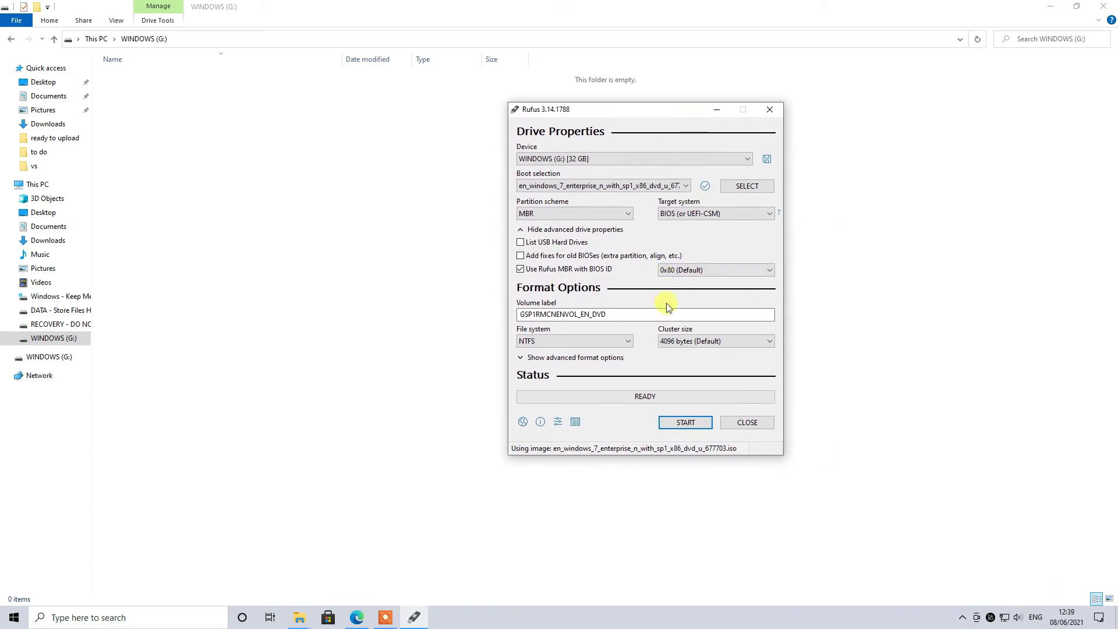
left_click(715, 216)
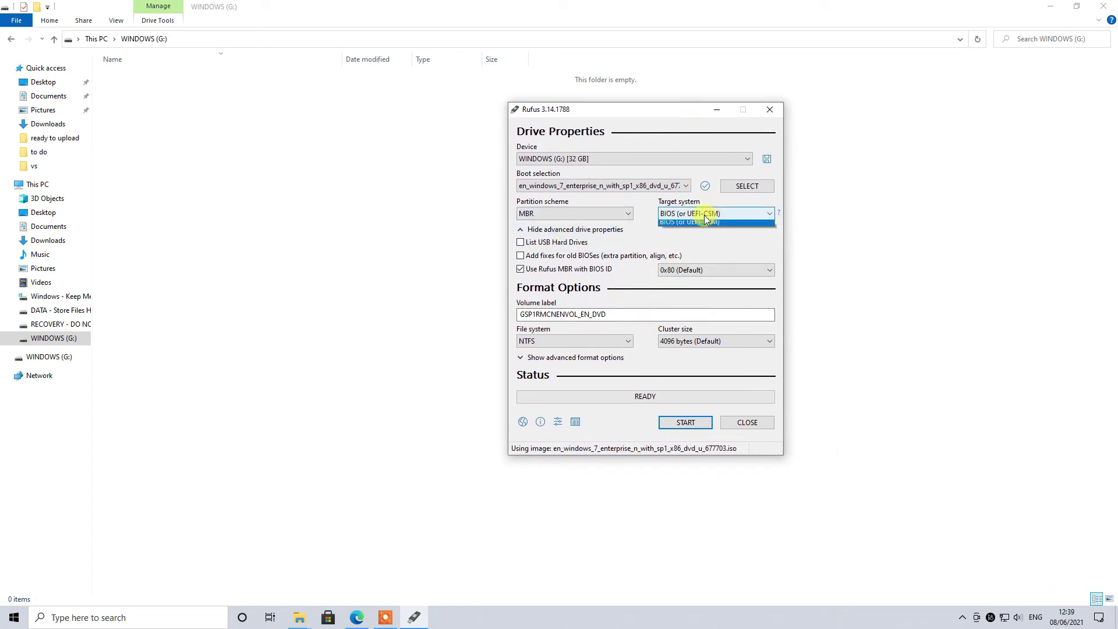
left_click(715, 222)
left_click(603, 214)
left_click(600, 213)
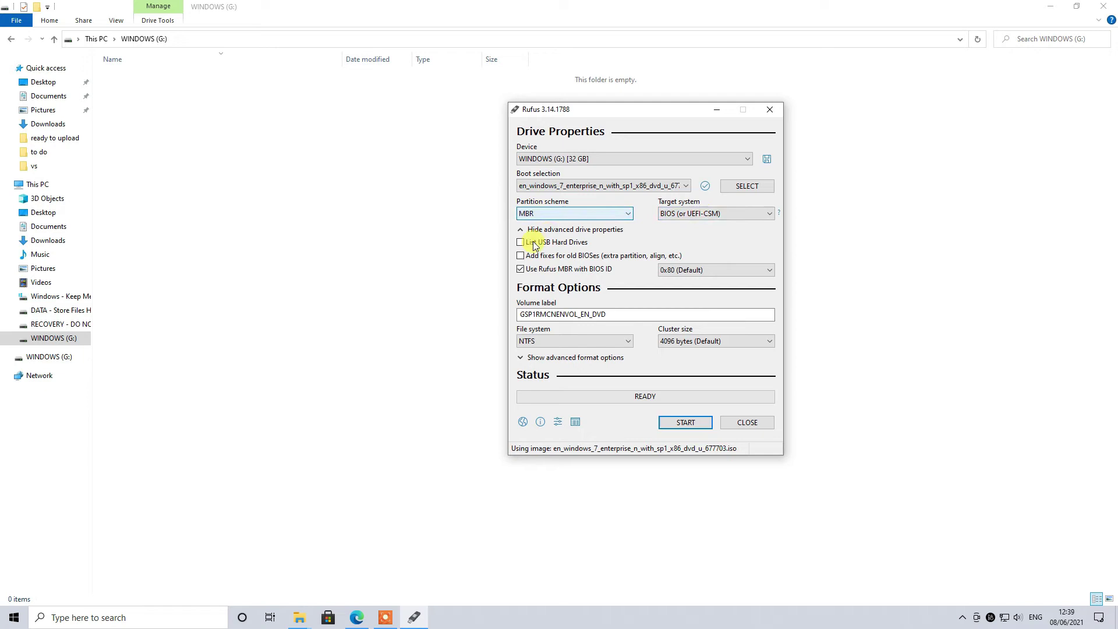
left_click(707, 269)
left_click(707, 269)
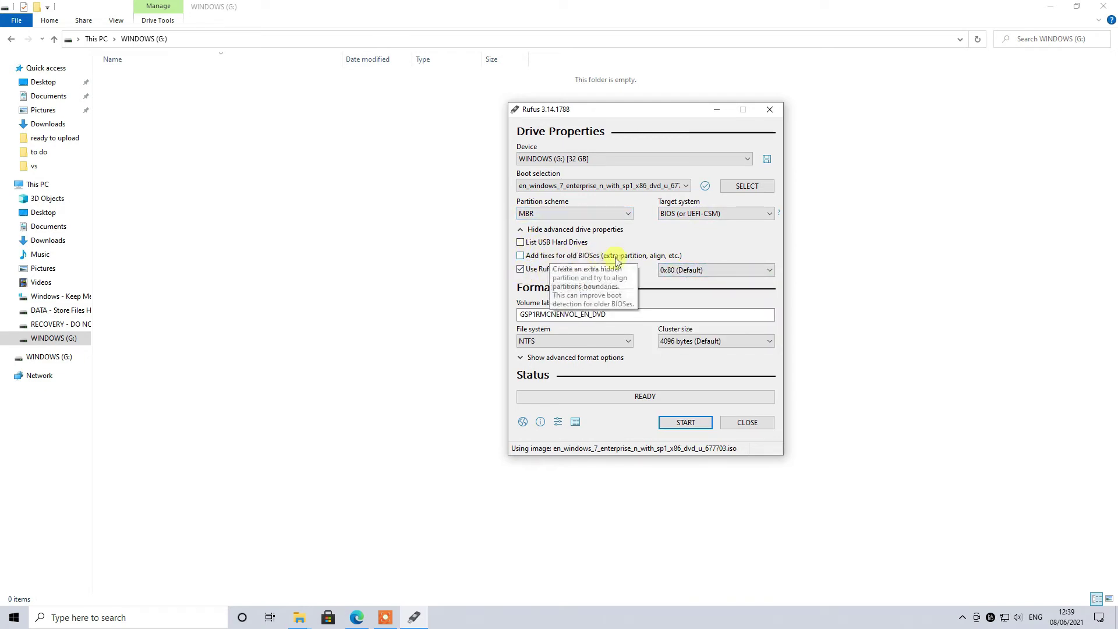
Change the volume label to WINDOWS 7 and keep the 4096-byte default cluster size
double_click(621, 315)
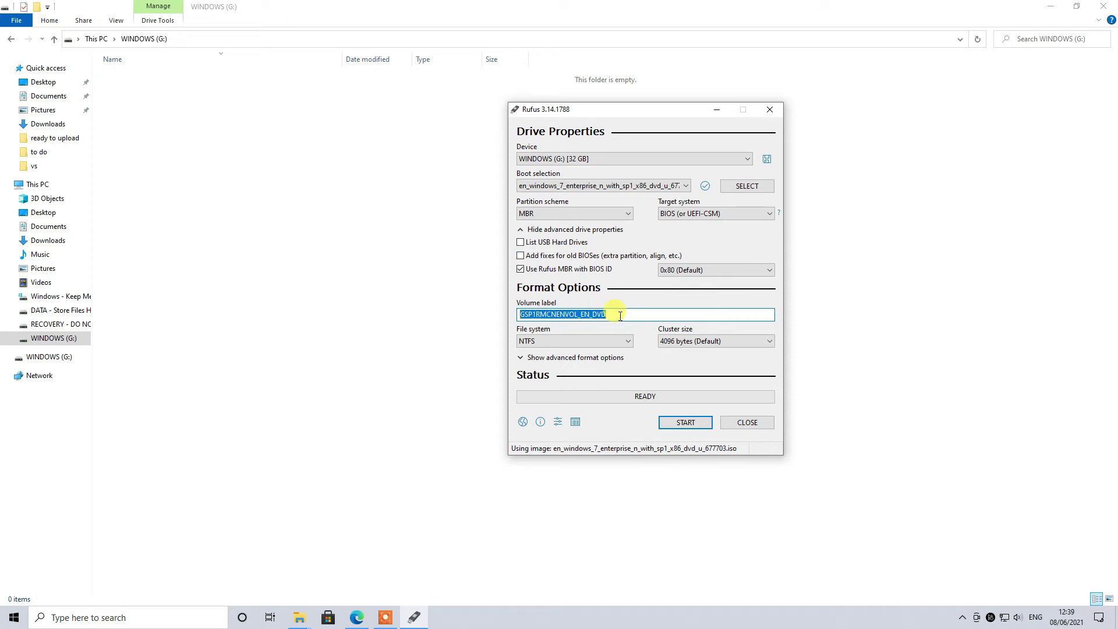
left_click(620, 315)
double_click(621, 315)
type("WINDOWS 7")
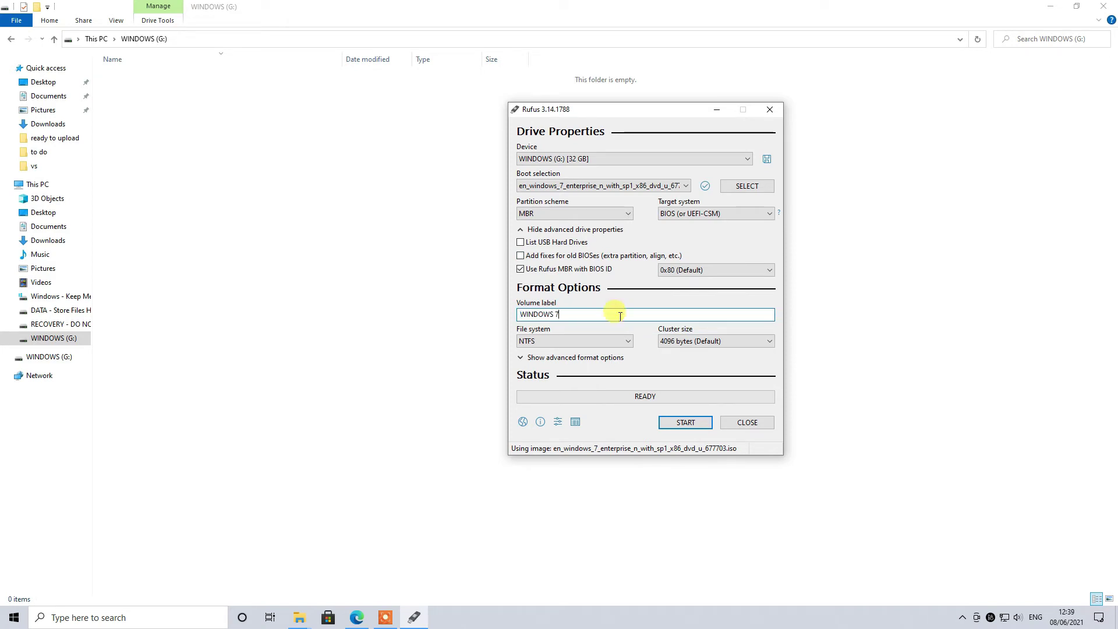
left_click(697, 343)
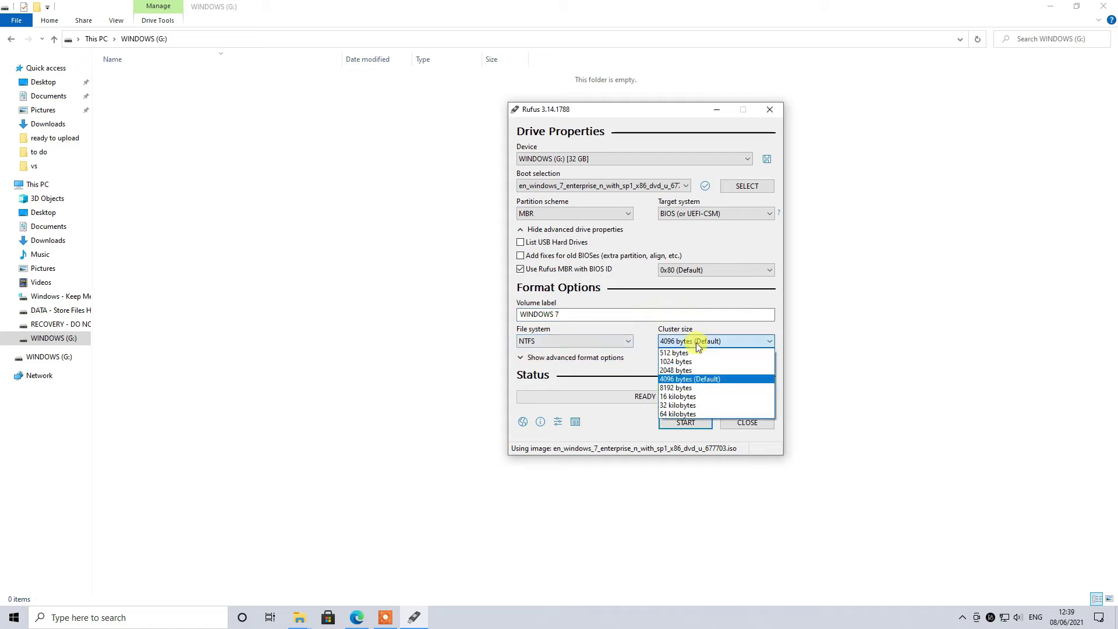
left_click(697, 342)
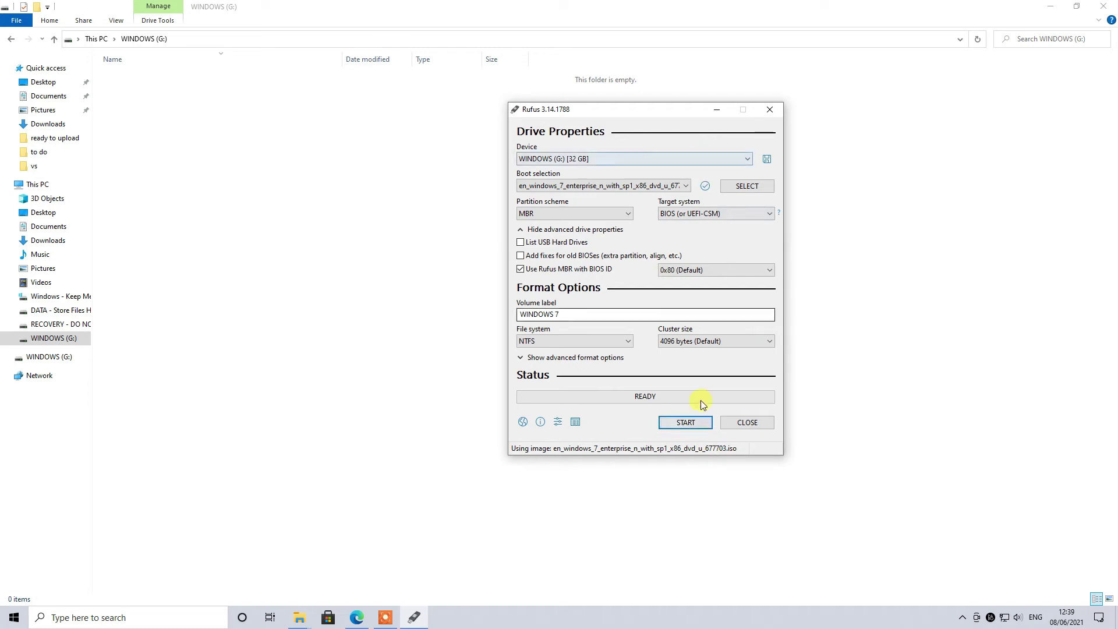
Start writing the ISO, confirm the data-erase warning, and browse wind 7 while Rufus finishes
left_click(693, 422)
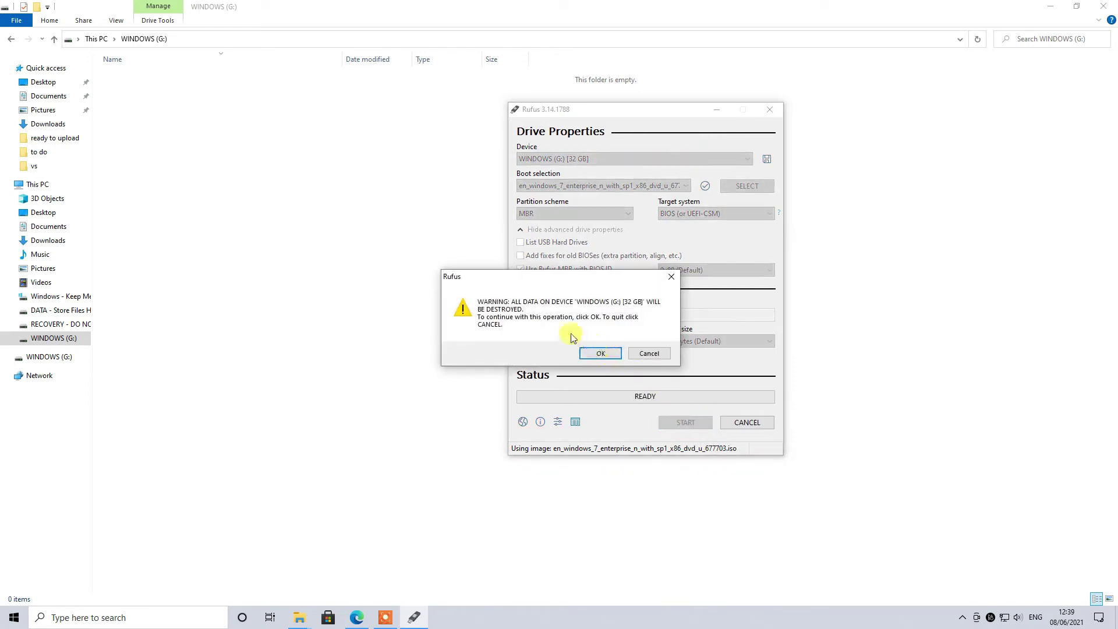
left_click(601, 353)
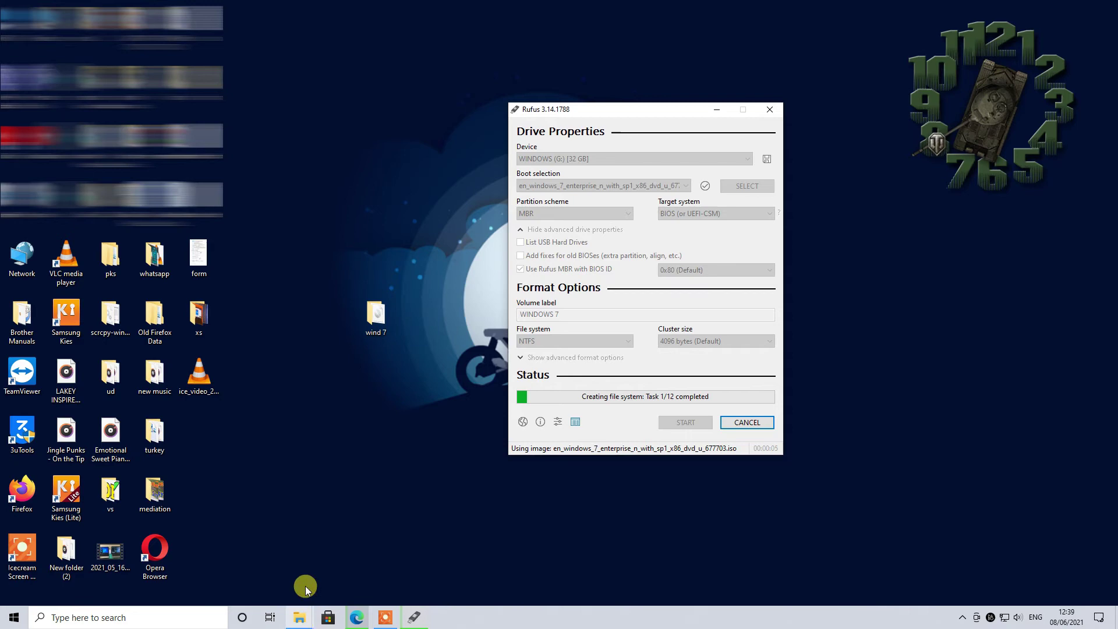
left_click(375, 320)
double_click(376, 321)
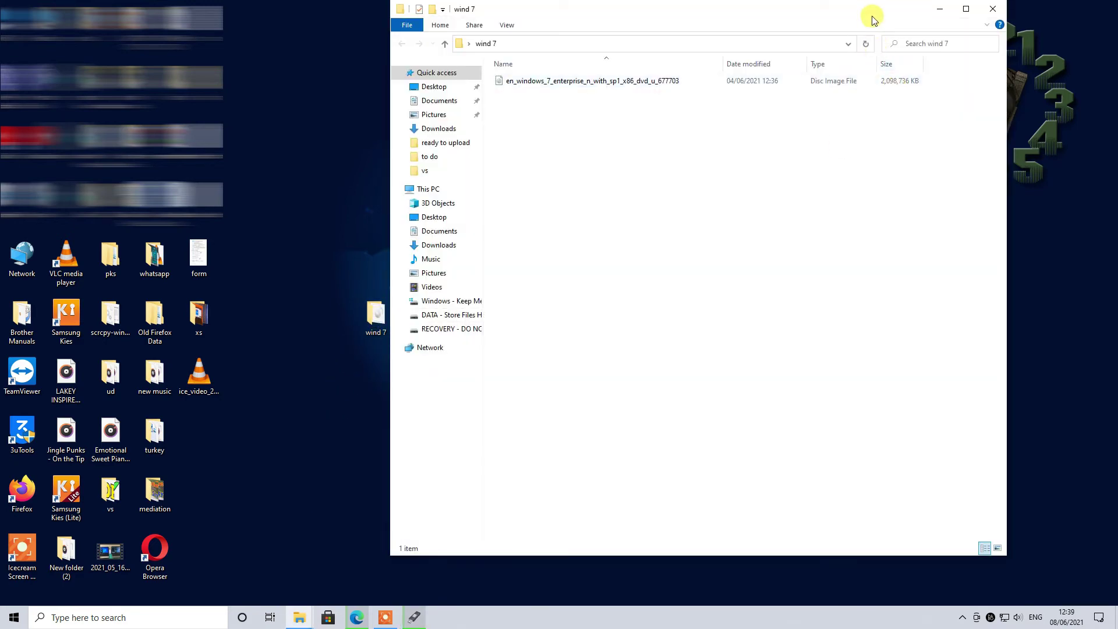
left_click_drag(871, 17, 581, 37)
double_click(581, 36)
left_click(424, 620)
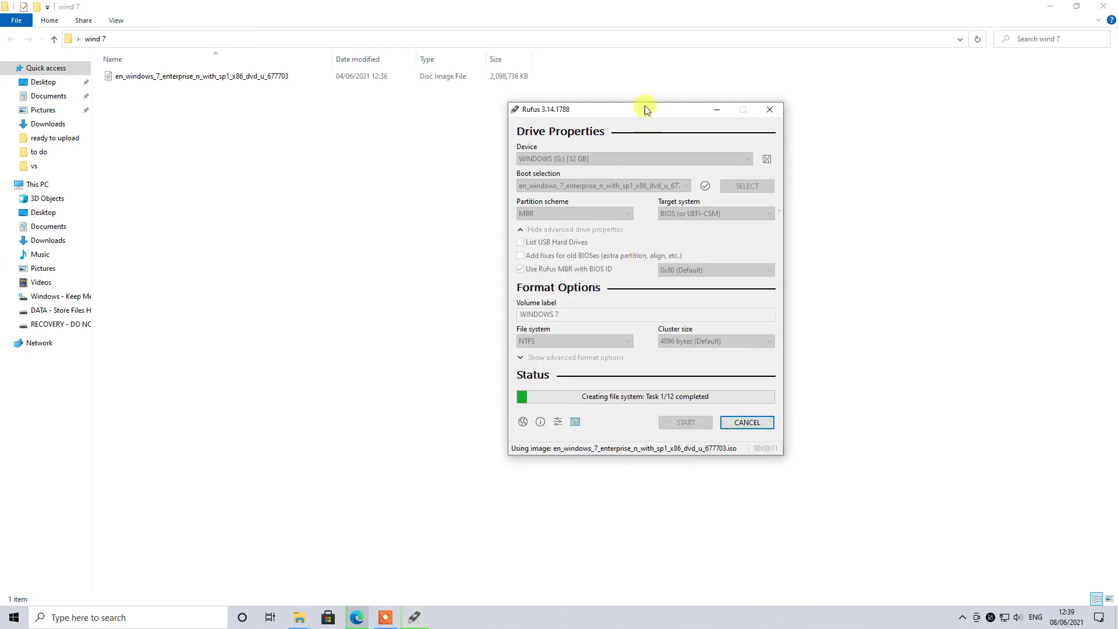
left_click_drag(638, 111, 749, 106)
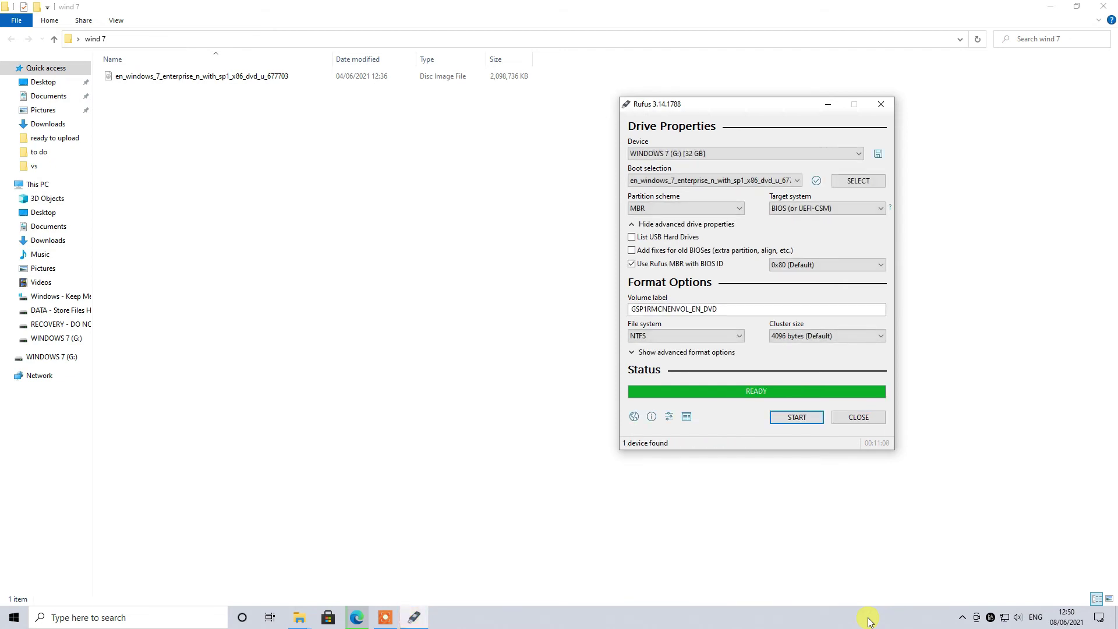
Close Rufus and open the WINDOWS 7 (G:) drive from This PC
left_click(876, 416)
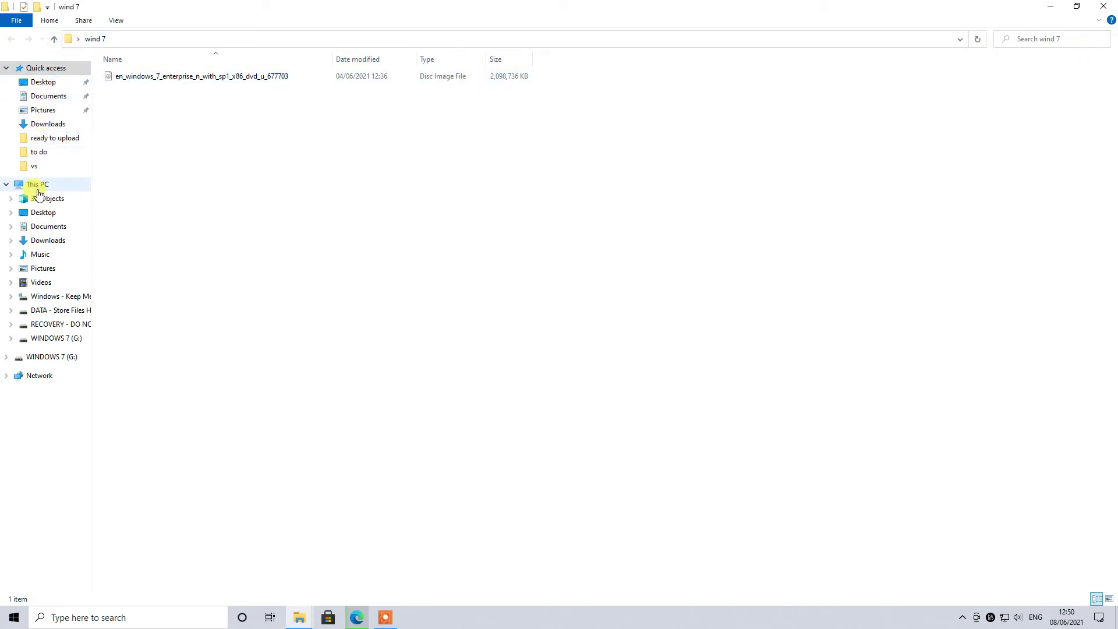
left_click(39, 185)
double_click(775, 164)
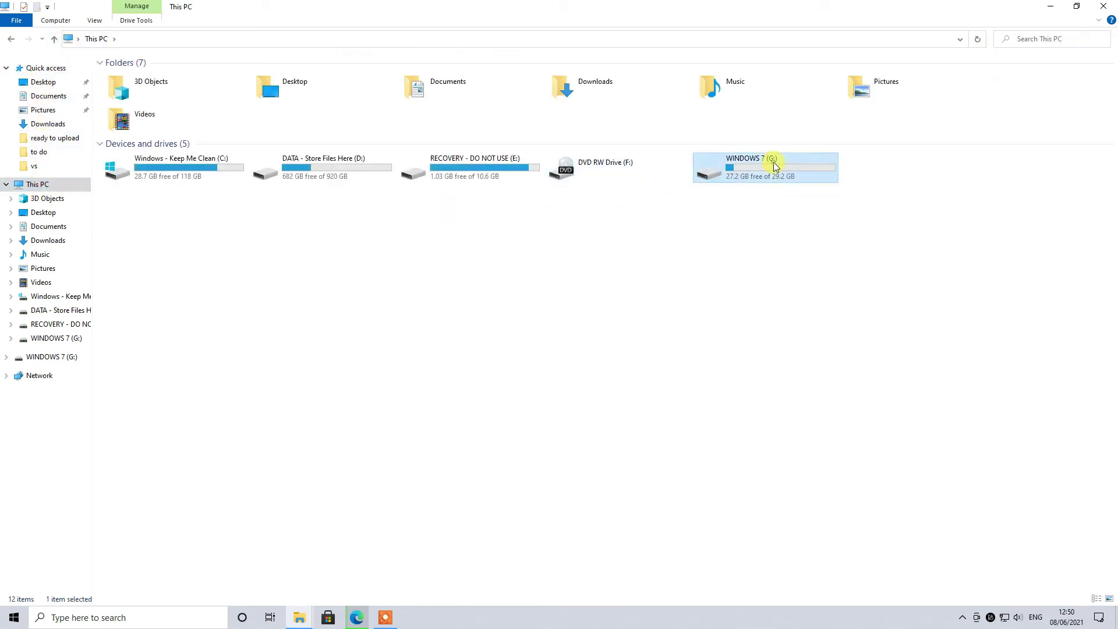